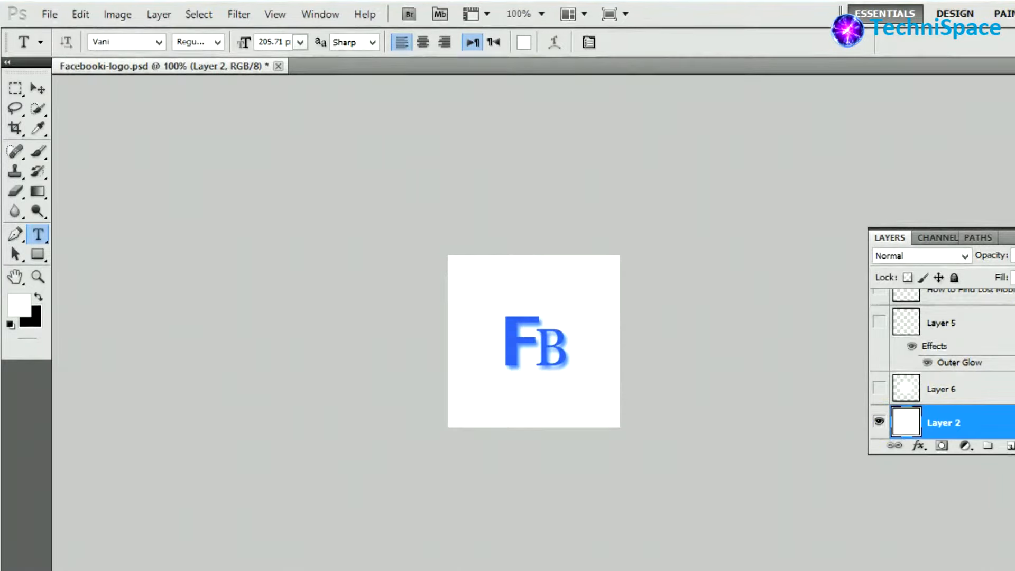
Try repeatedly to save Facebooki-logo.psd under its current name and location, dismissing the resulting dialog
click(49, 15)
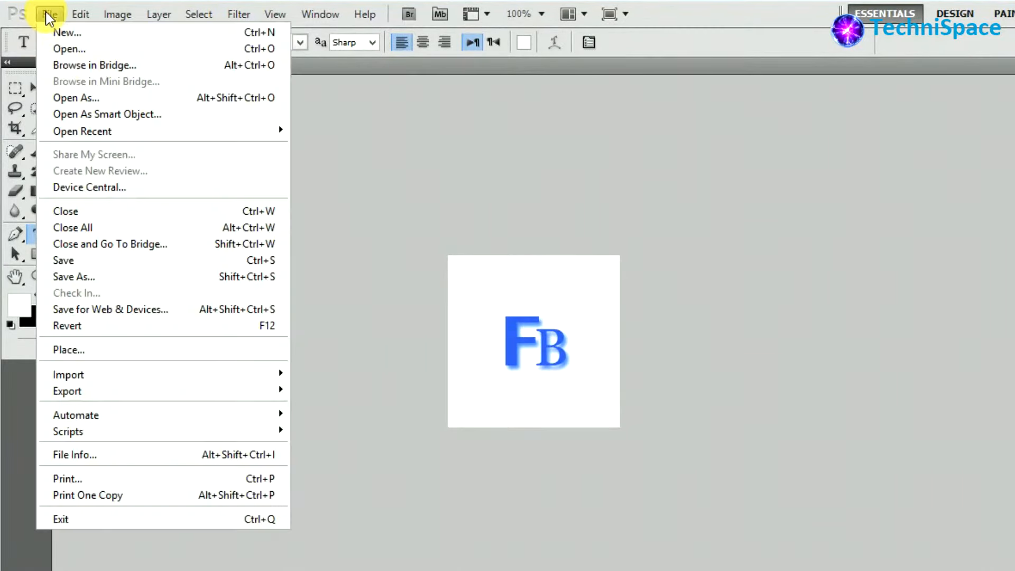
click(106, 261)
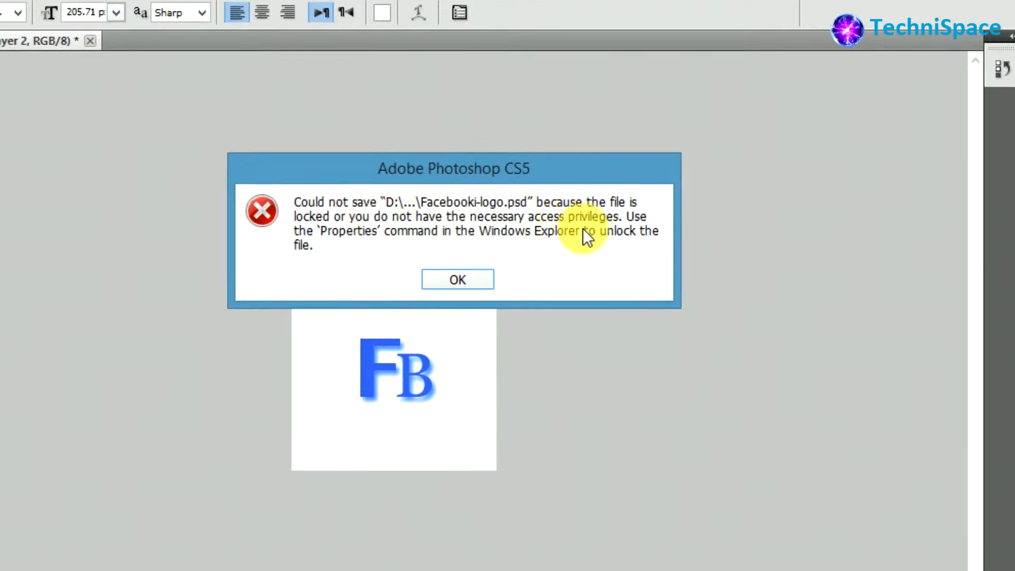
click(465, 277)
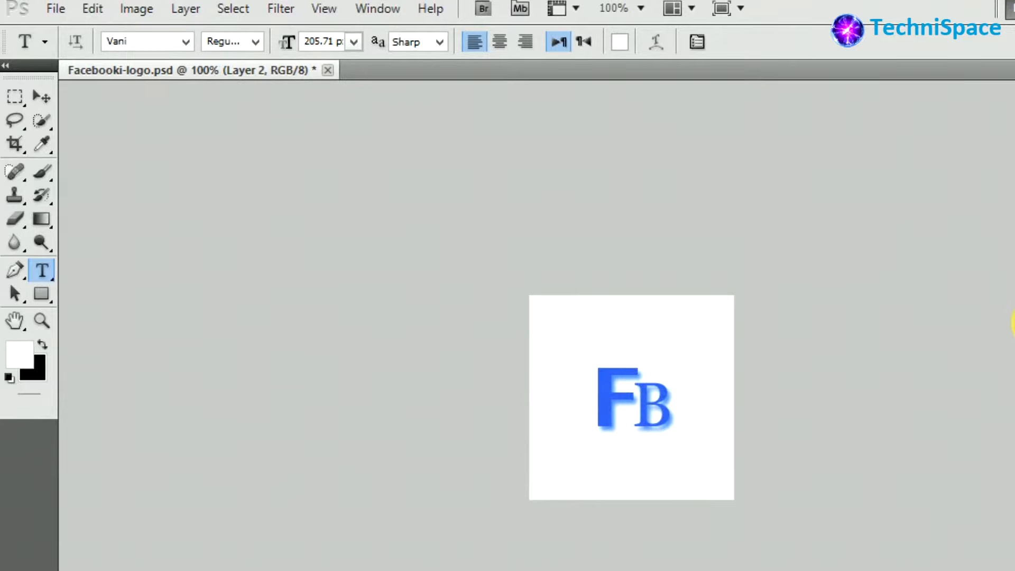
click(55, 9)
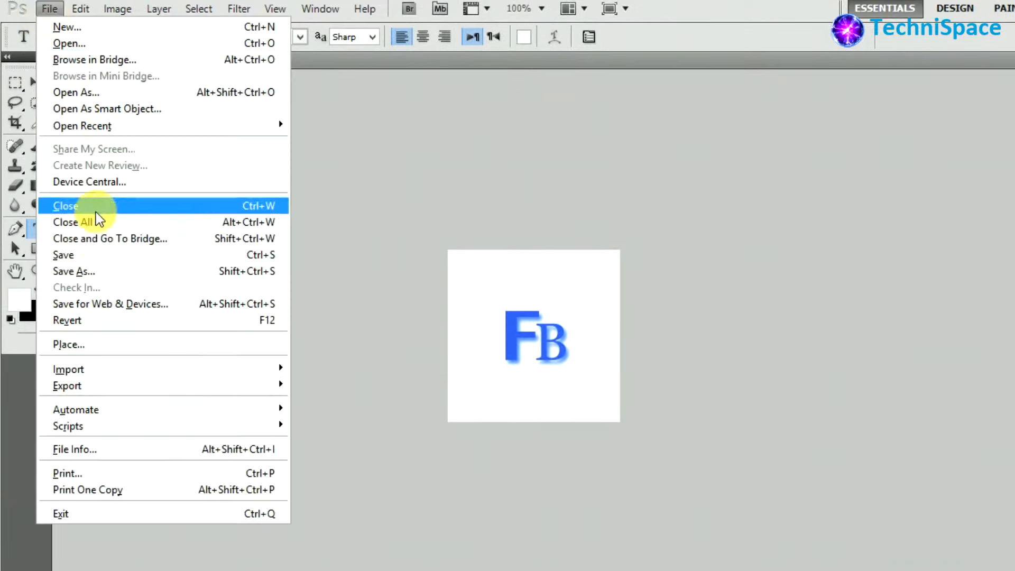
click(104, 260)
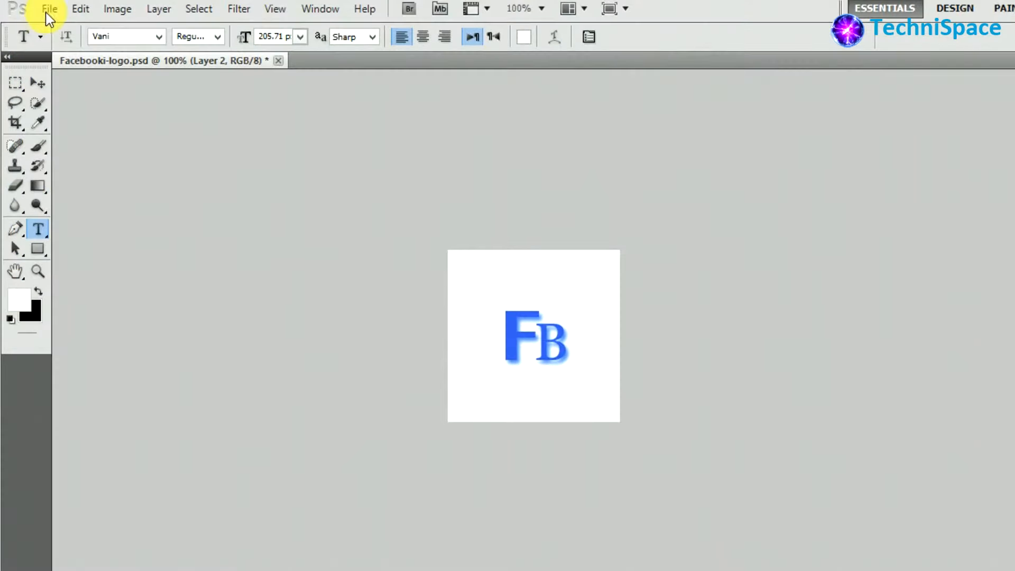
click(48, 10)
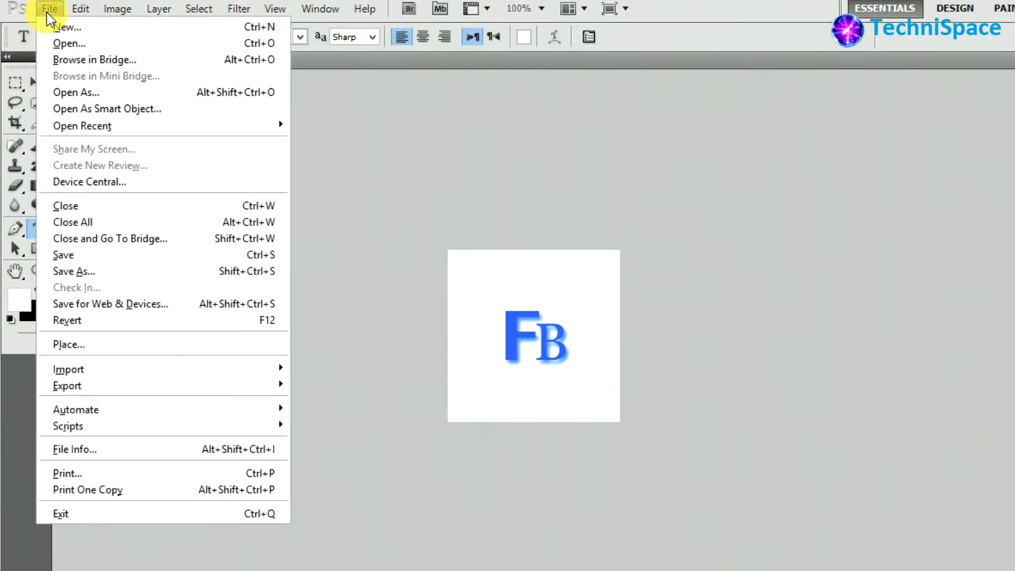
click(102, 253)
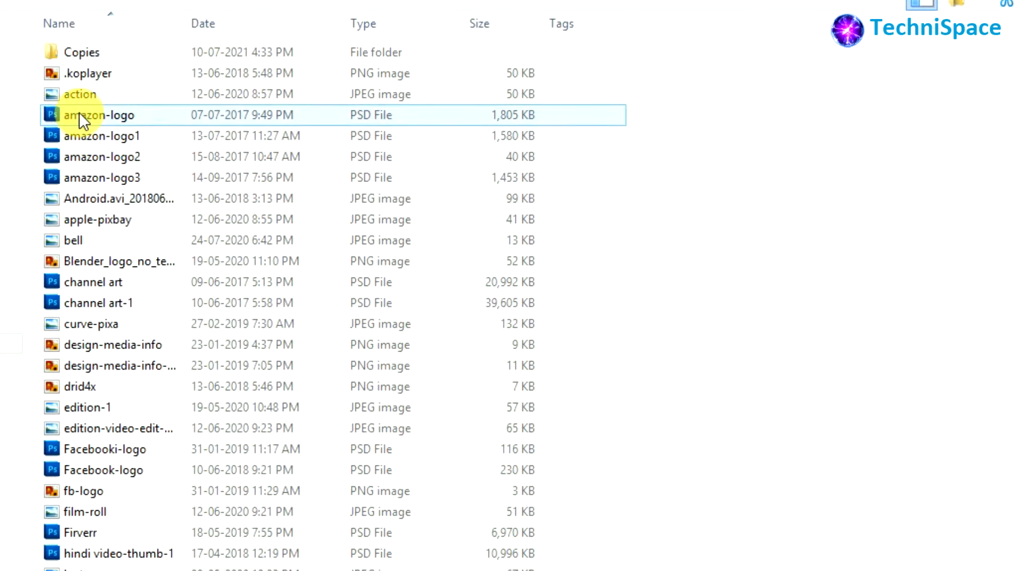
Copy the four PSD files amazon-logo, amazon-logo1, amazon-logo2 and amazon-logo3 into the Copies folder
click(79, 112)
shift+click(78, 177)
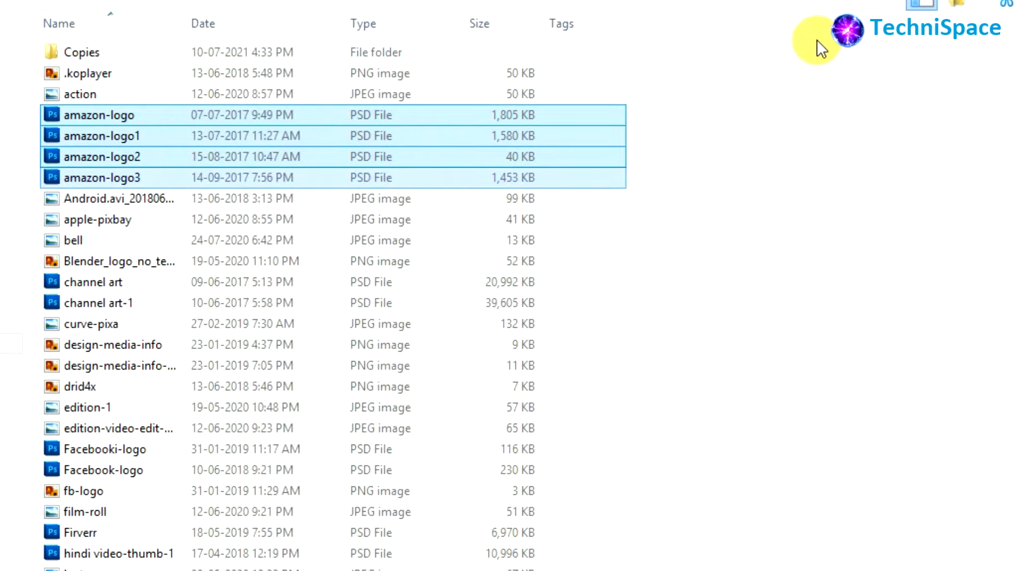
click(81, 55)
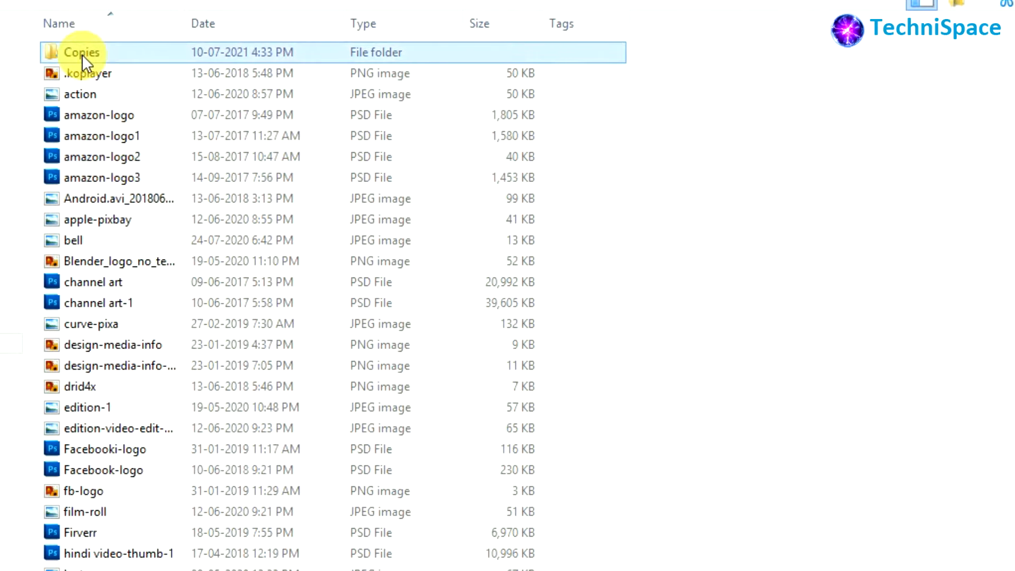
double_click(81, 56)
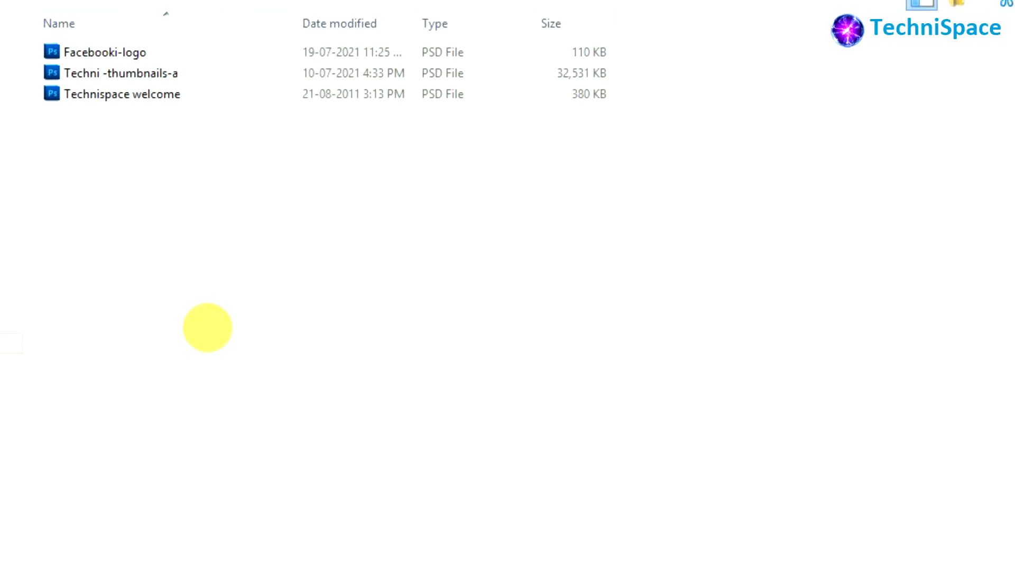
key(ctrl+v)
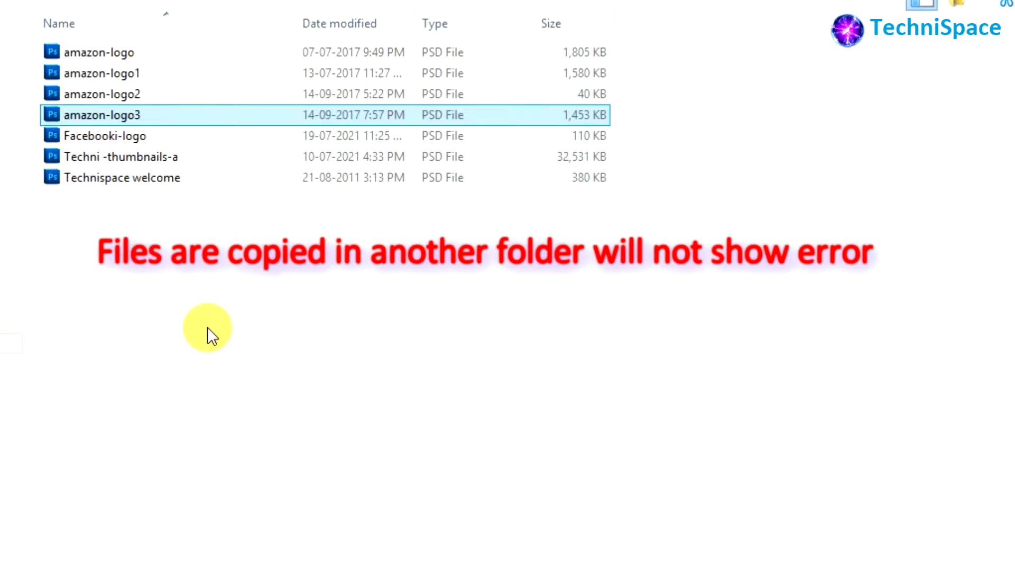
click(208, 327)
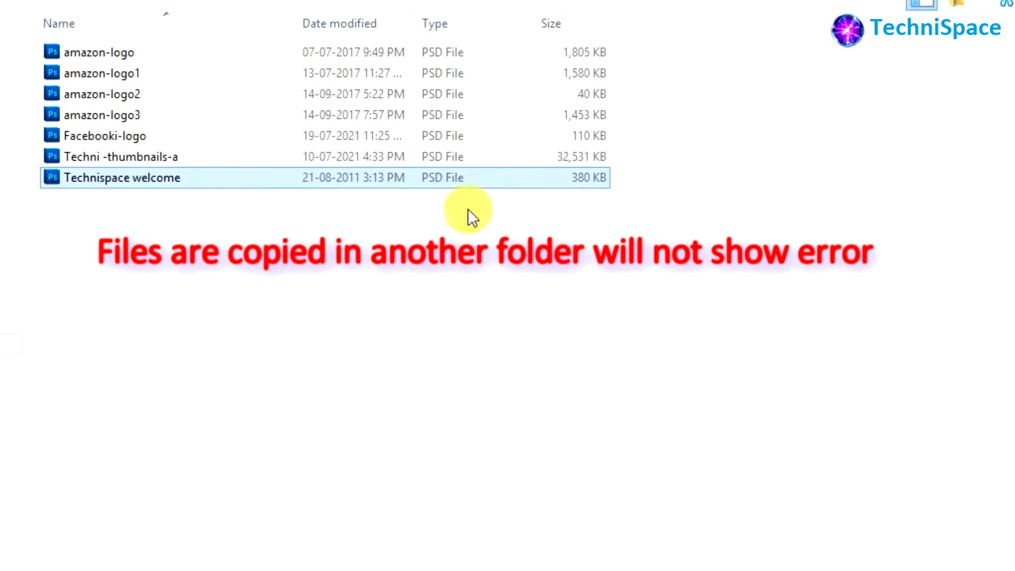
Open Technispace welcome.psd from the Copies folder and add the text "eeeee" above the "Click Like Button Above" line
double_click(73, 177)
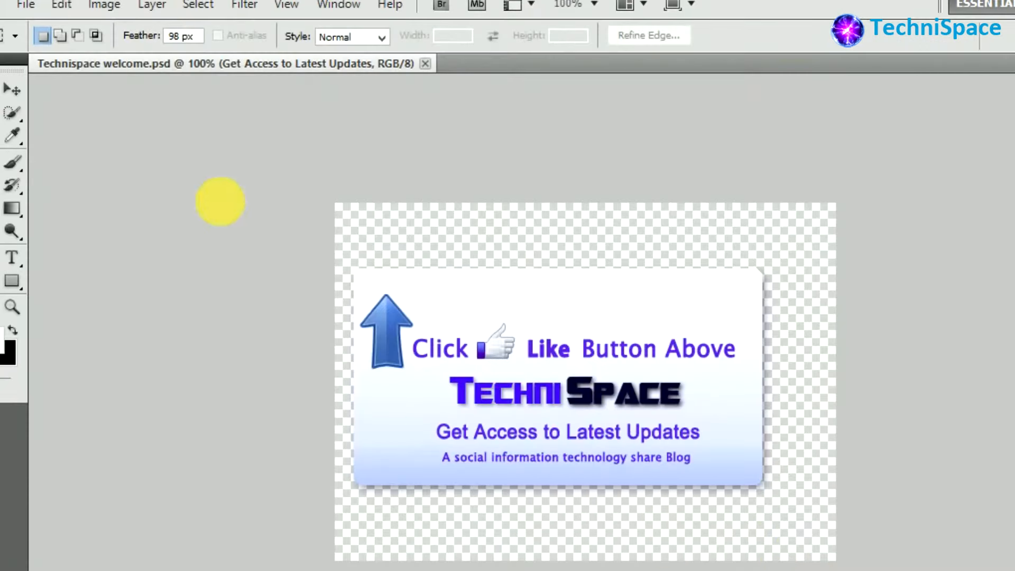
click(12, 257)
click(462, 288)
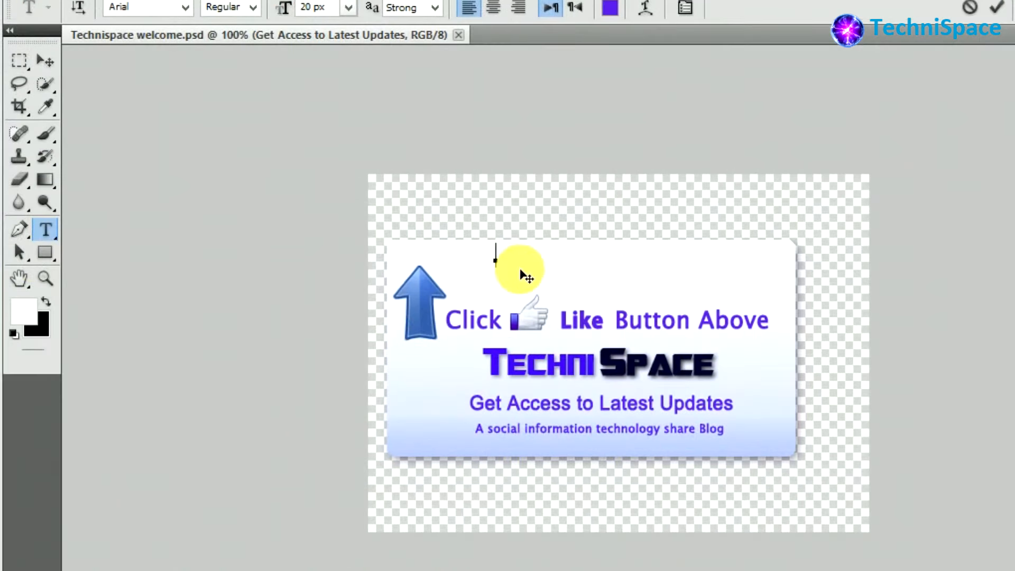
text(eeeee)
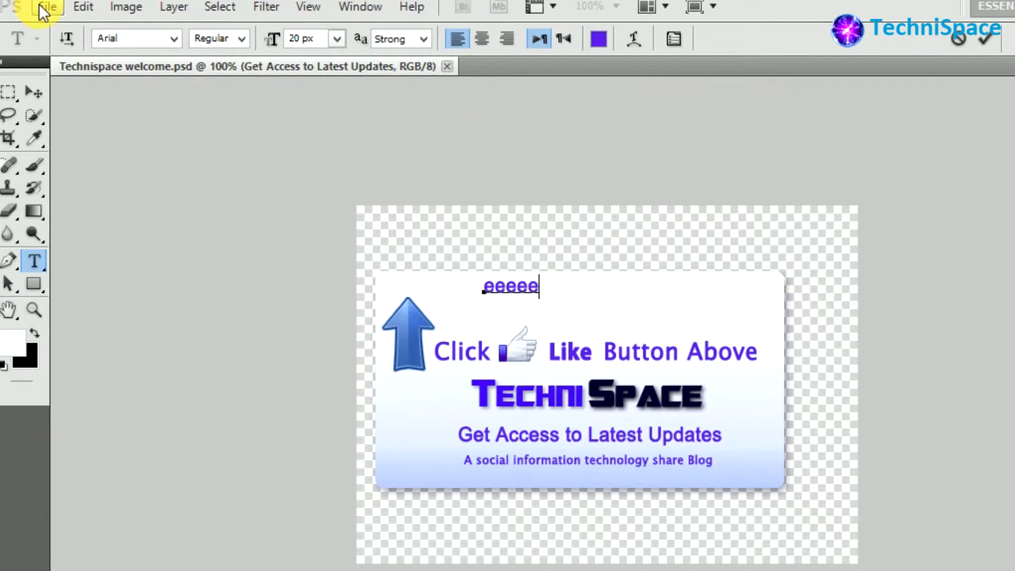
Save the edited Technispace welcome.psd in place
click(45, 7)
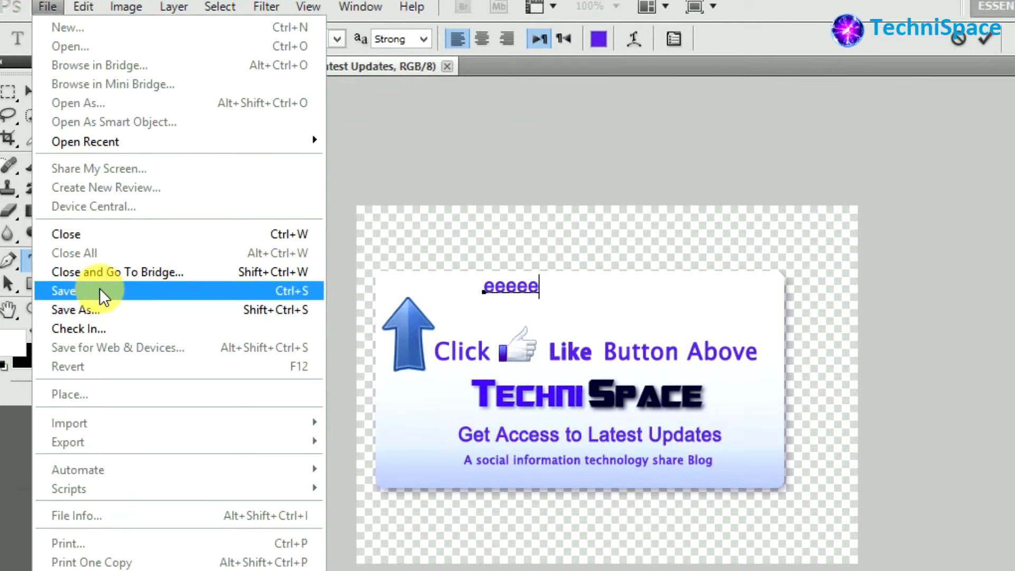
click(102, 290)
key(ctrl+s)
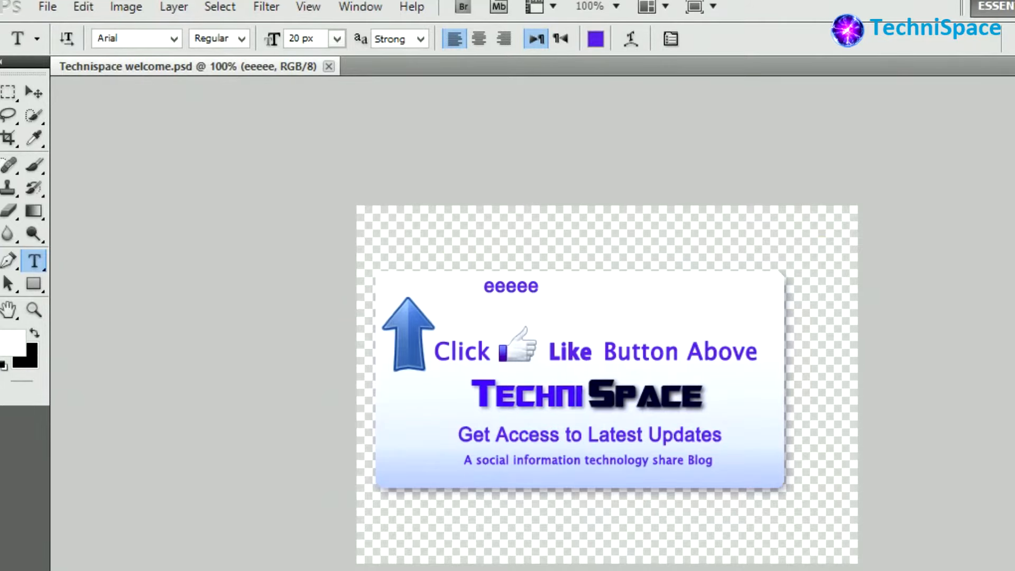
Switch to File Explorer and examine the security permissions of the Administrators group in the properties of Facebooki-logo
click(517, 556)
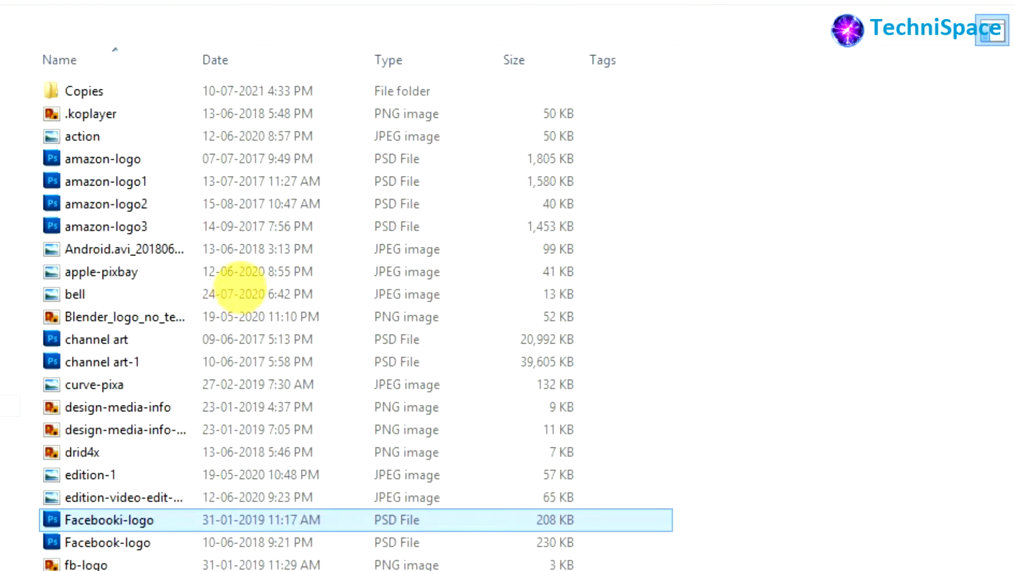
key(shift+F10)
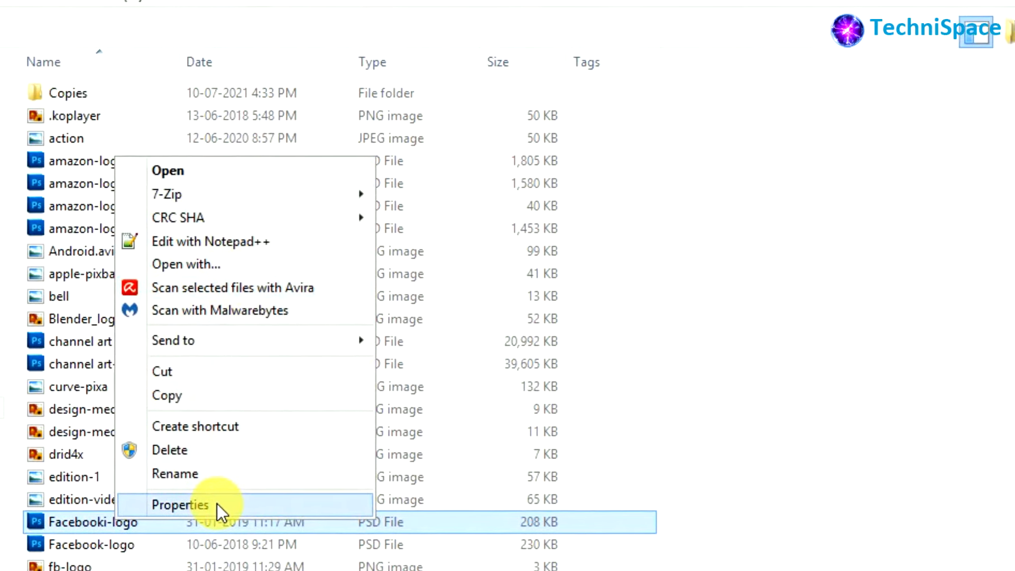
click(217, 504)
drag(364, 168, 582, 82)
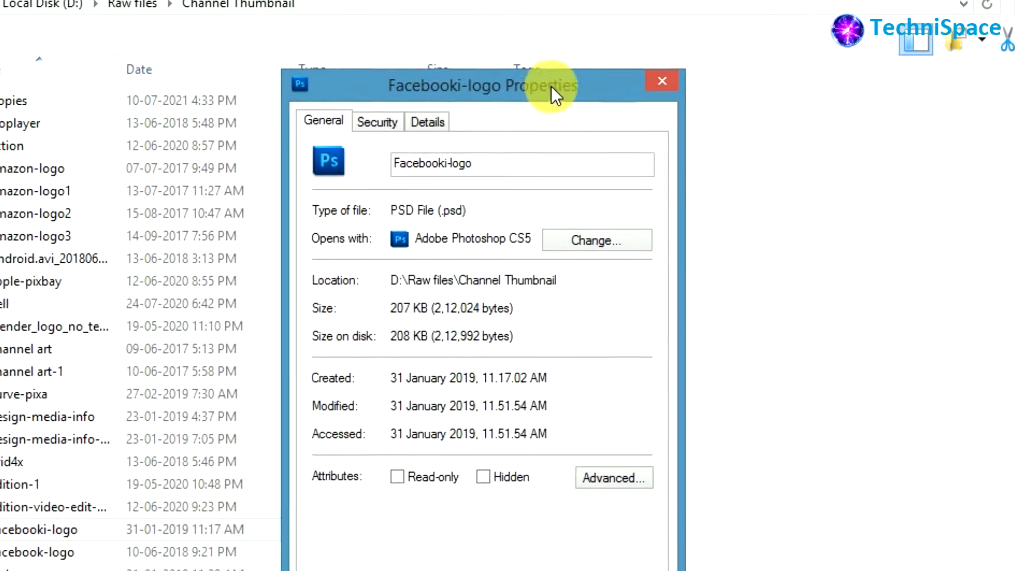
click(373, 121)
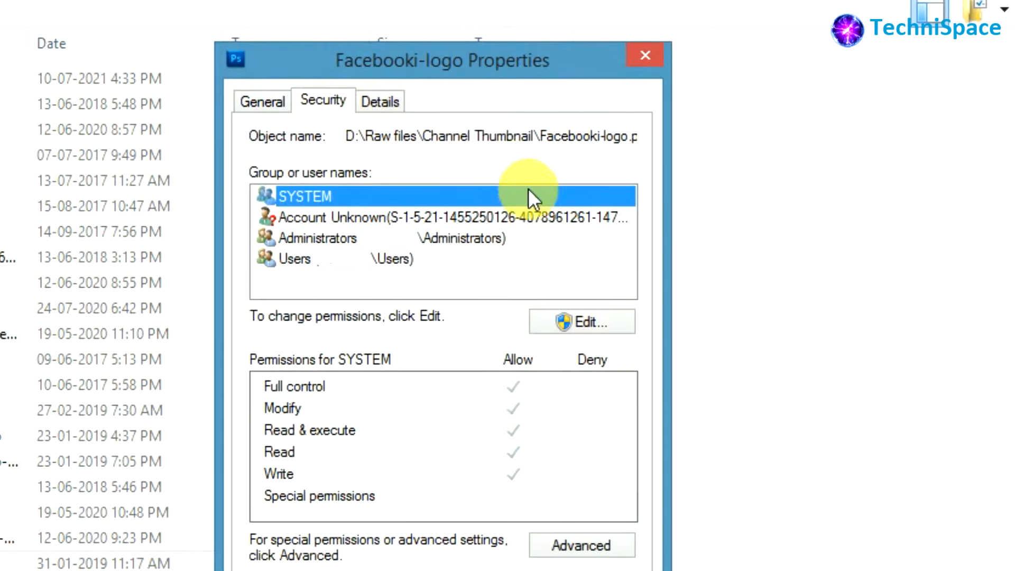
click(455, 220)
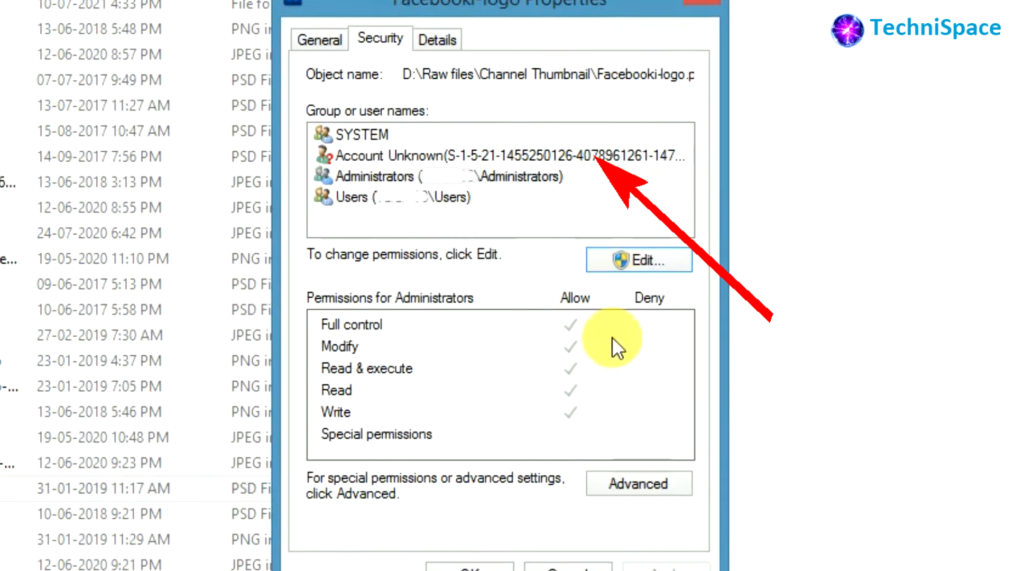
Open the advanced security settings of Facebook-logo.psd for editing and disable inheritance, removing all inherited permissions
click(618, 475)
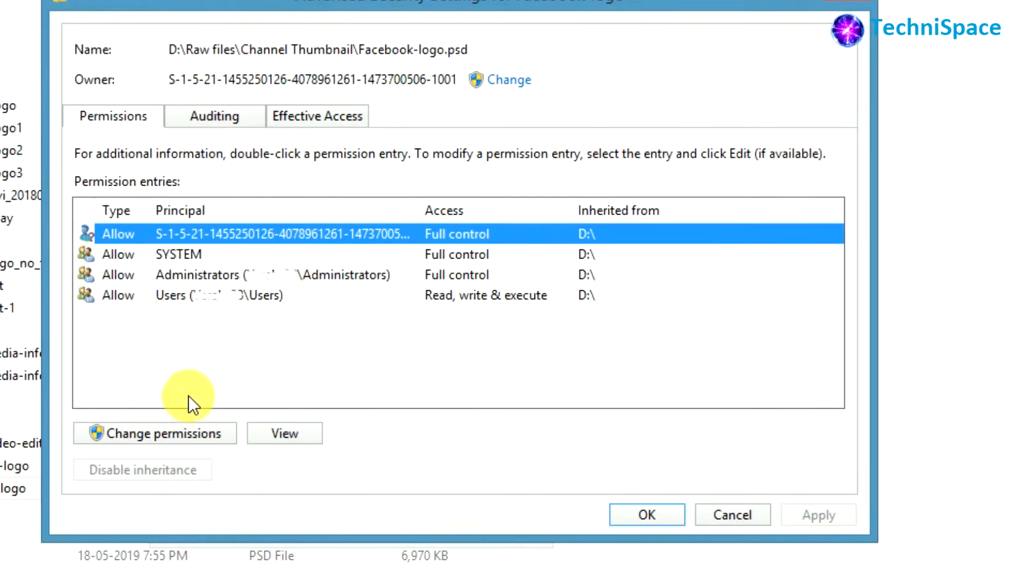
click(188, 433)
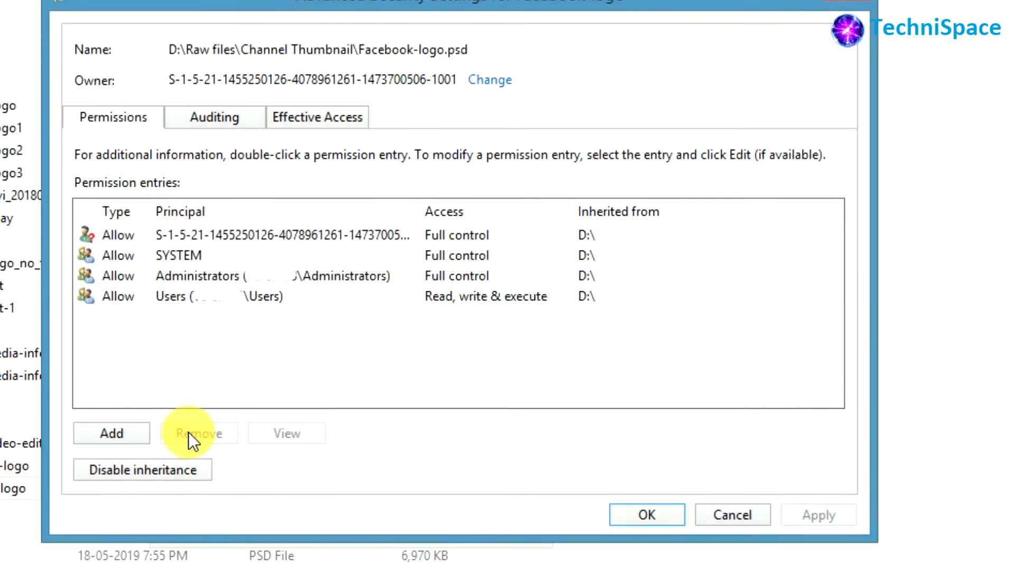
click(254, 236)
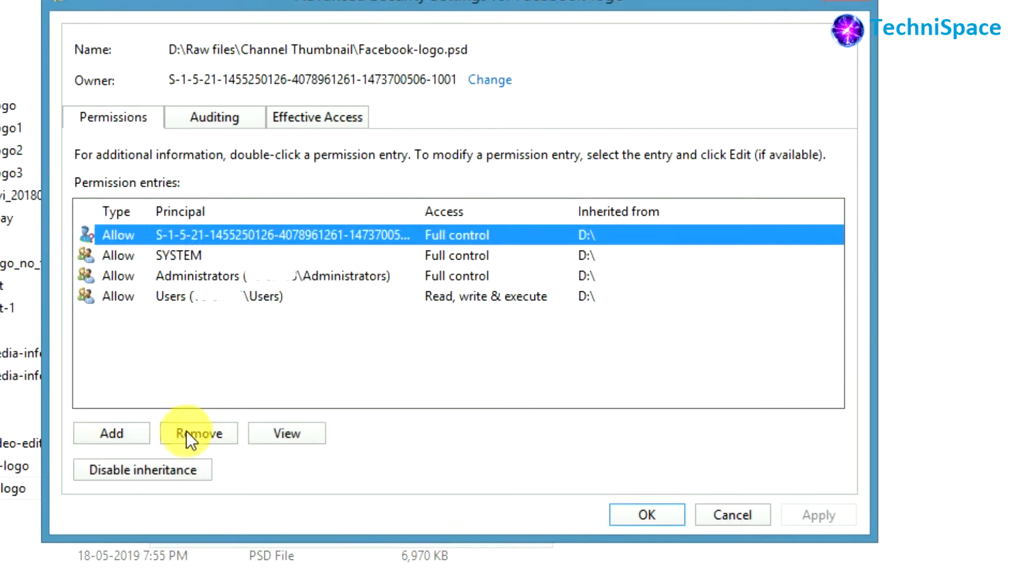
click(177, 468)
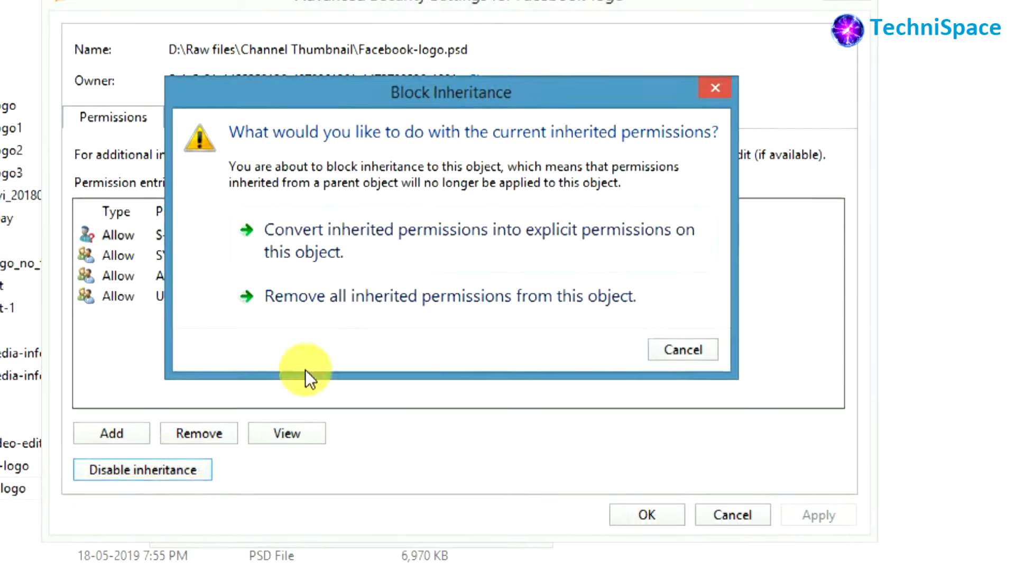
click(357, 295)
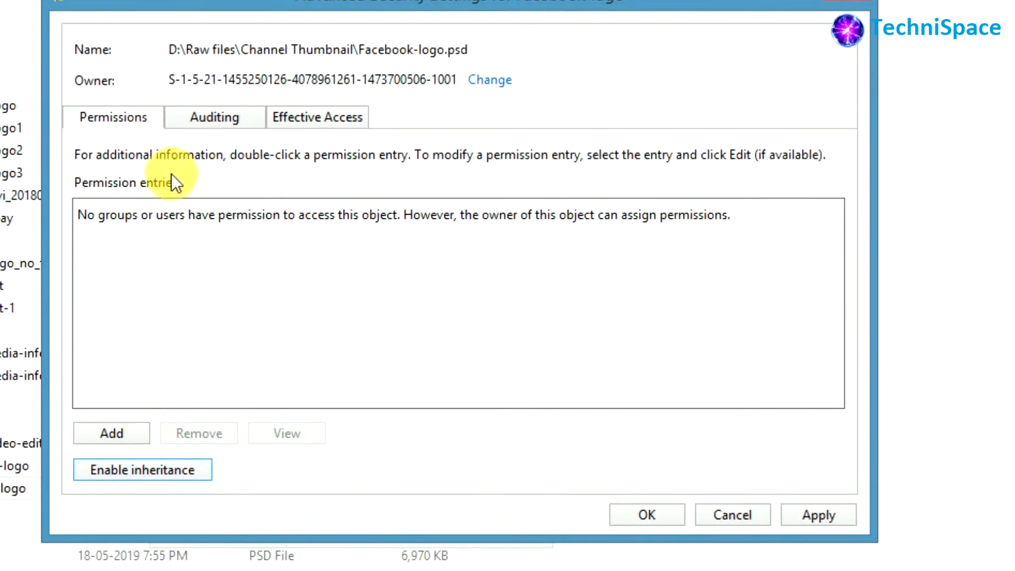
Change the owner of Facebook-logo.psd to Everyone, checking the entered name
click(198, 112)
click(130, 112)
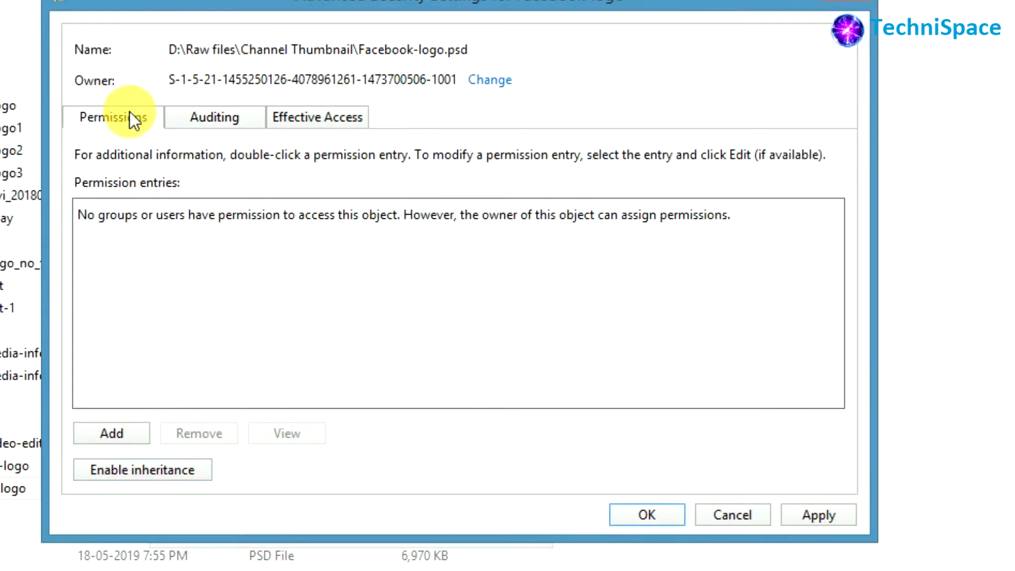
click(177, 116)
click(482, 79)
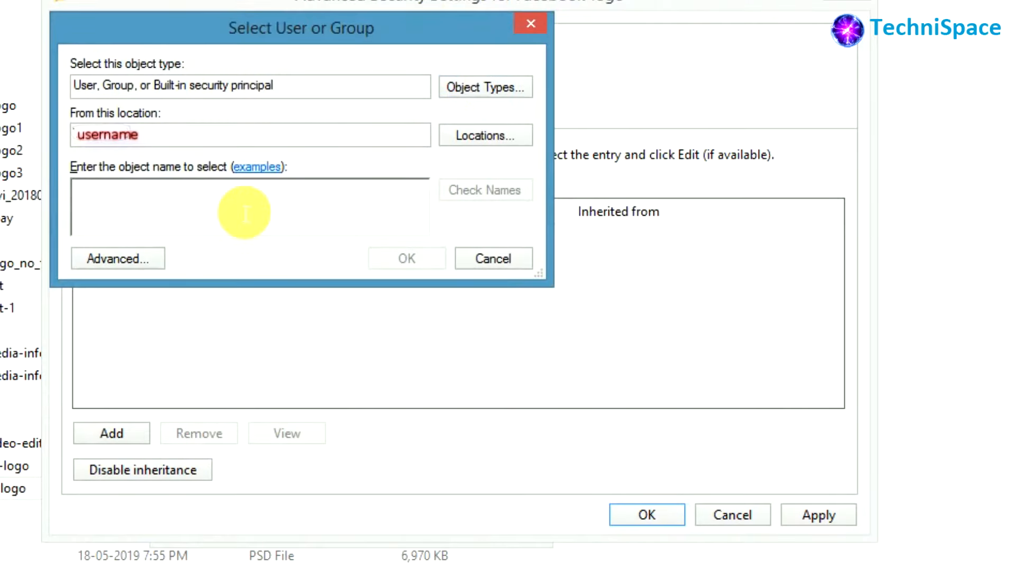
text(eve)
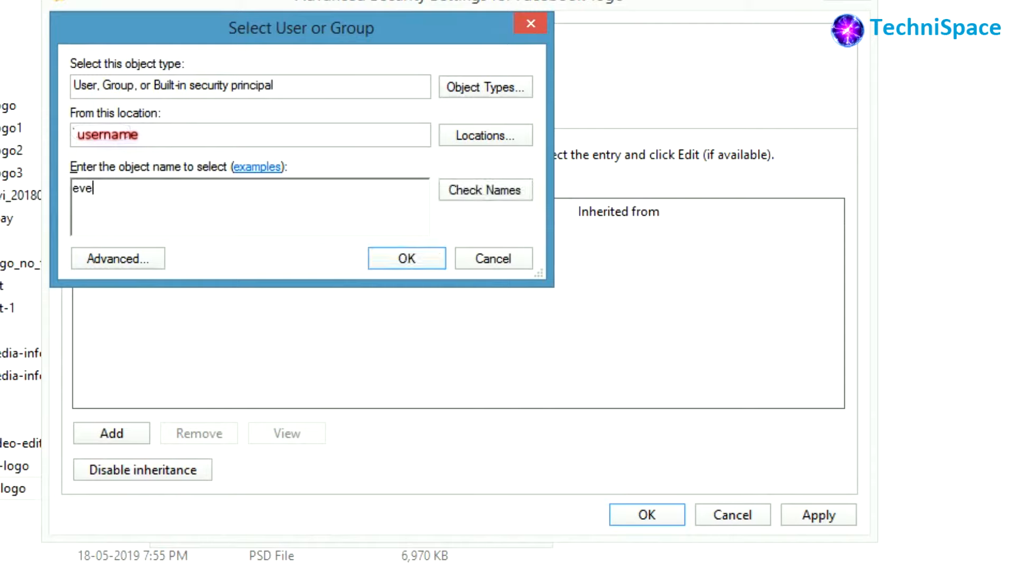
text(ryone)
click(478, 181)
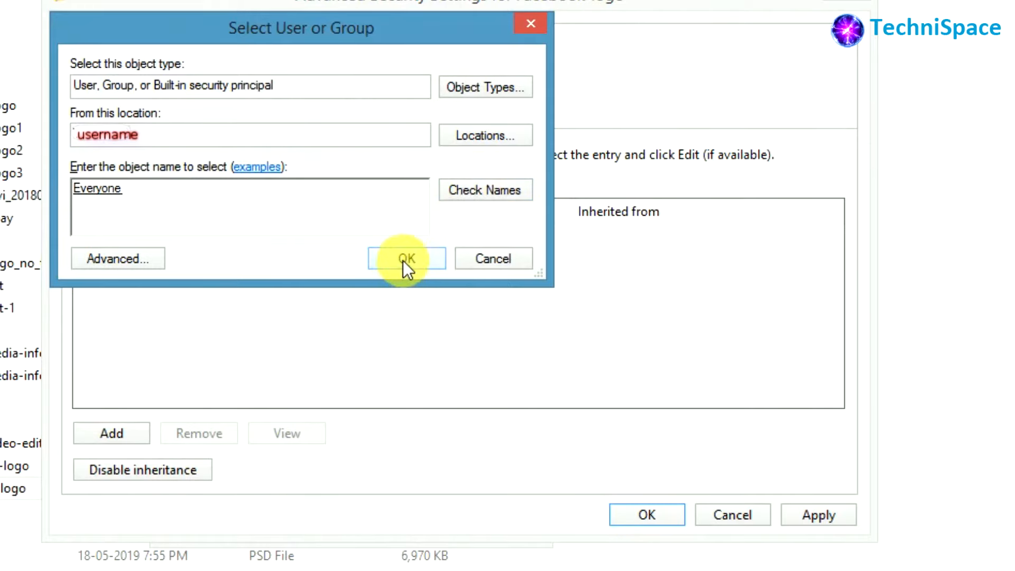
click(404, 262)
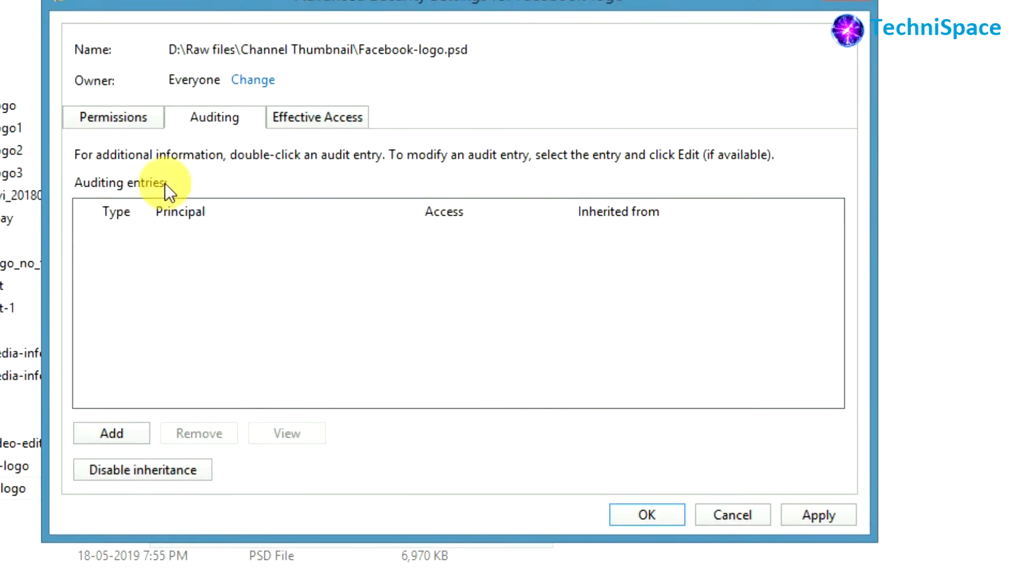
Enable permission inheritance for Facebook-logo.psd again and apply the security changes
click(114, 126)
click(142, 469)
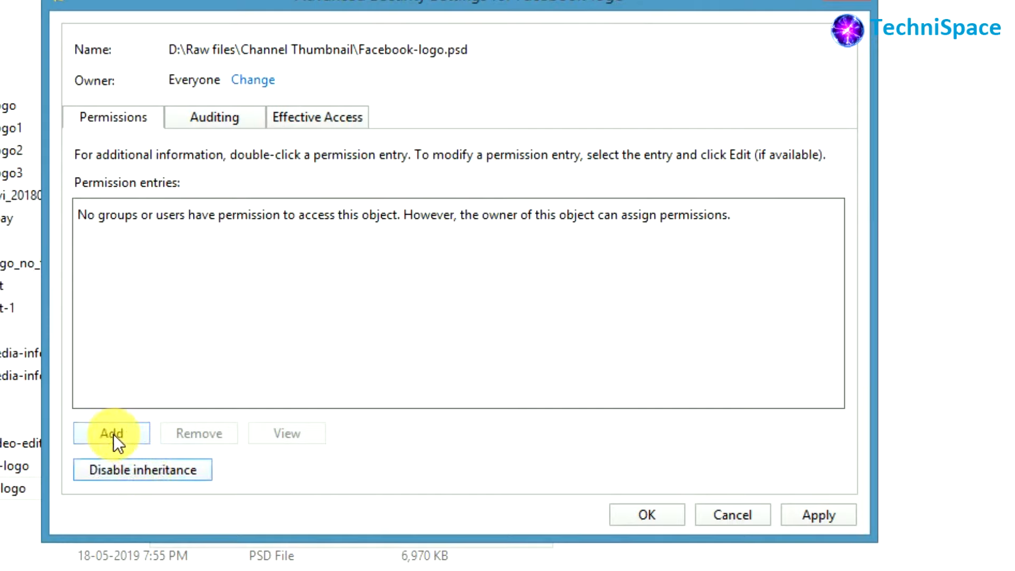
click(819, 514)
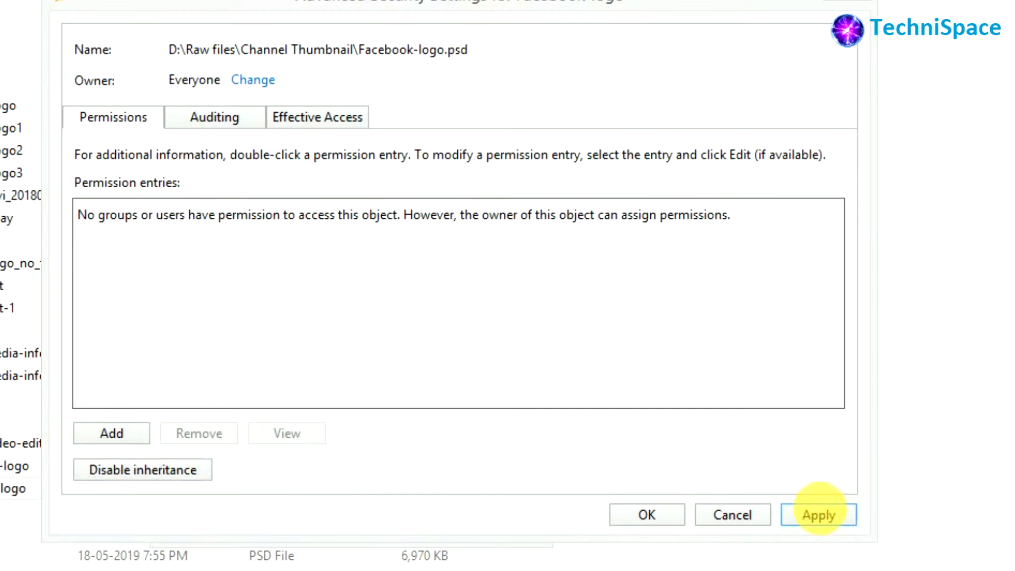
click(659, 363)
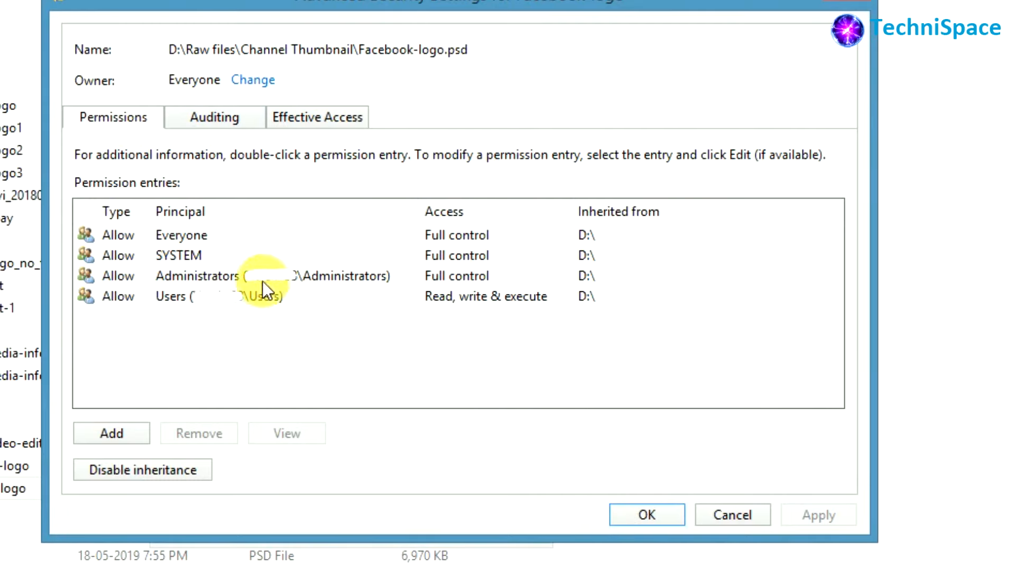
Accept the advanced security settings of Facebook-logo.psd, check the unknown account entry among its users, and close the file's properties
click(652, 509)
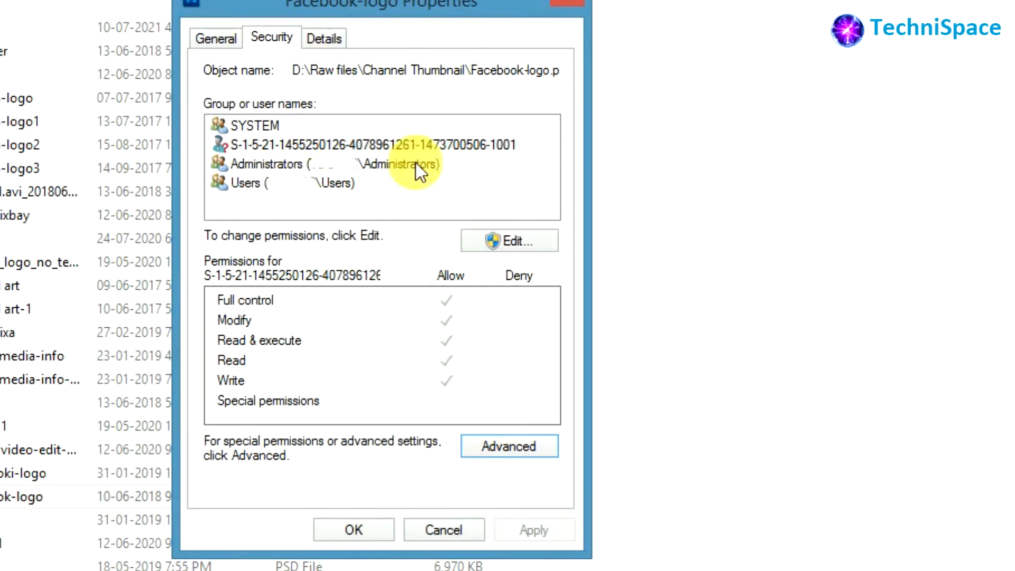
click(416, 148)
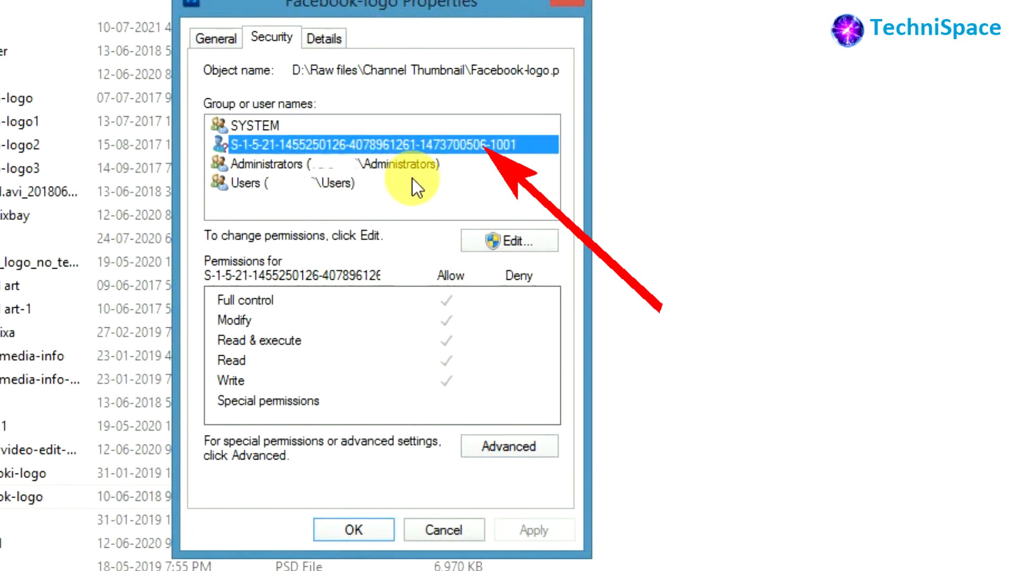
click(370, 525)
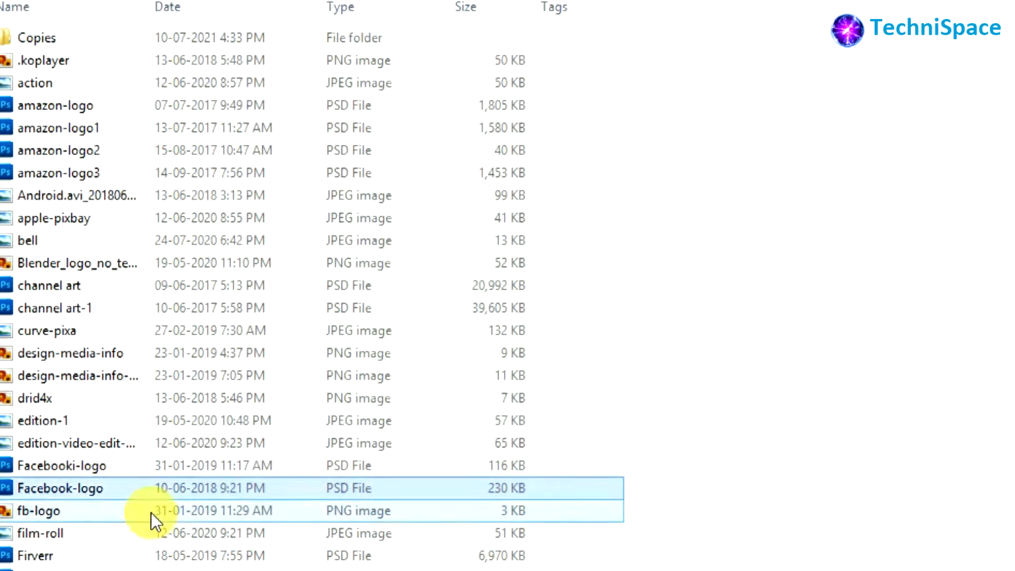
Reopen the properties of Facebook-logo.psd and examine its updated security permissions
right_click(14, 487)
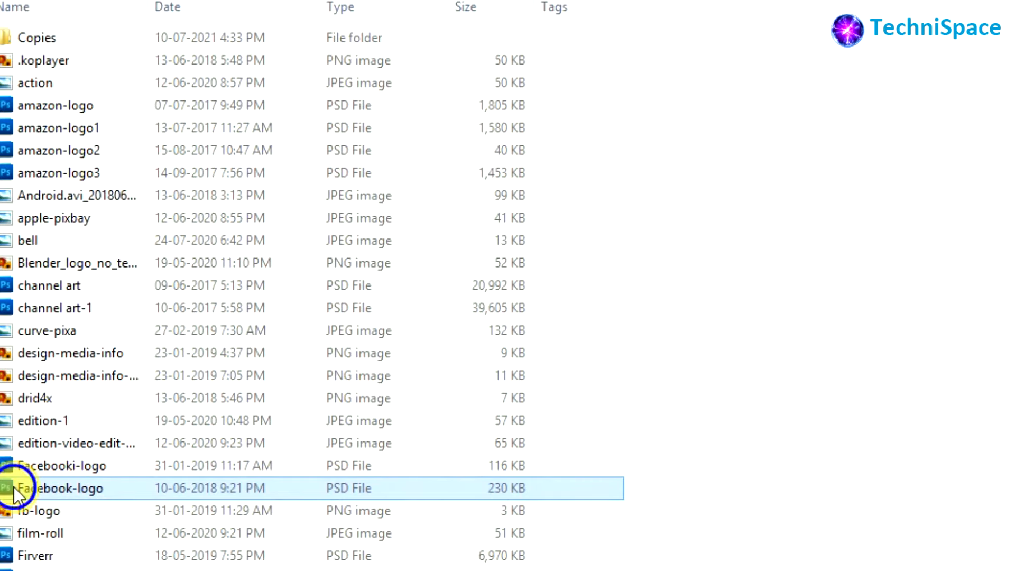
click(46, 476)
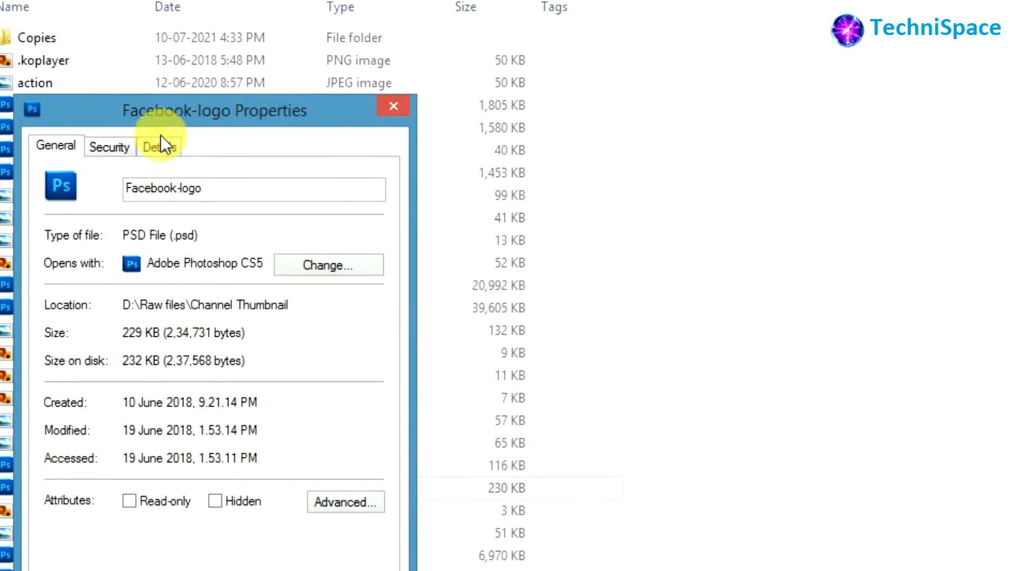
drag(185, 111, 402, 24)
click(365, 53)
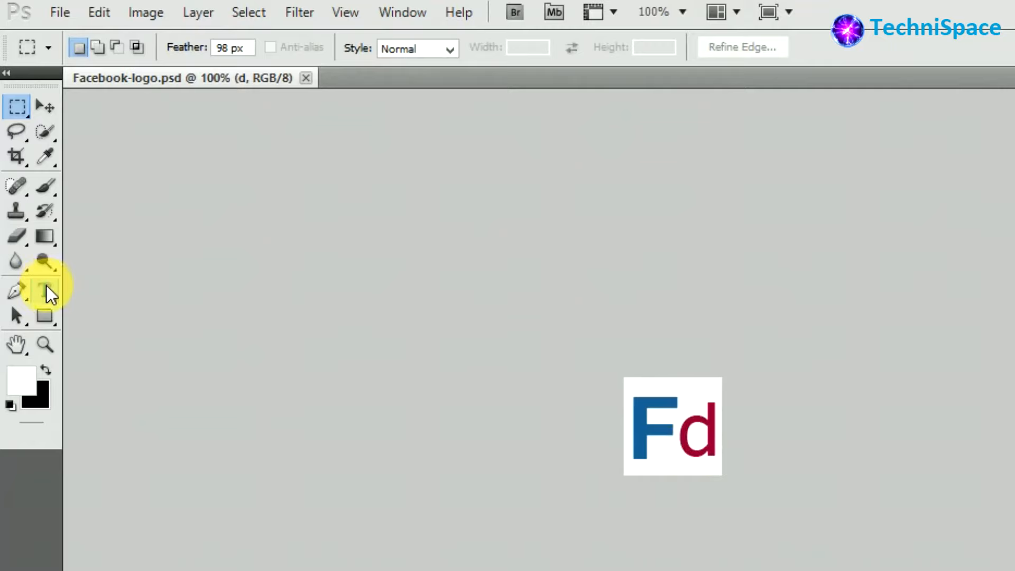
Switch to Photoshop, replace the red letter d in Facebook-logo.psd with c using the Type tool, and save the file
click(46, 293)
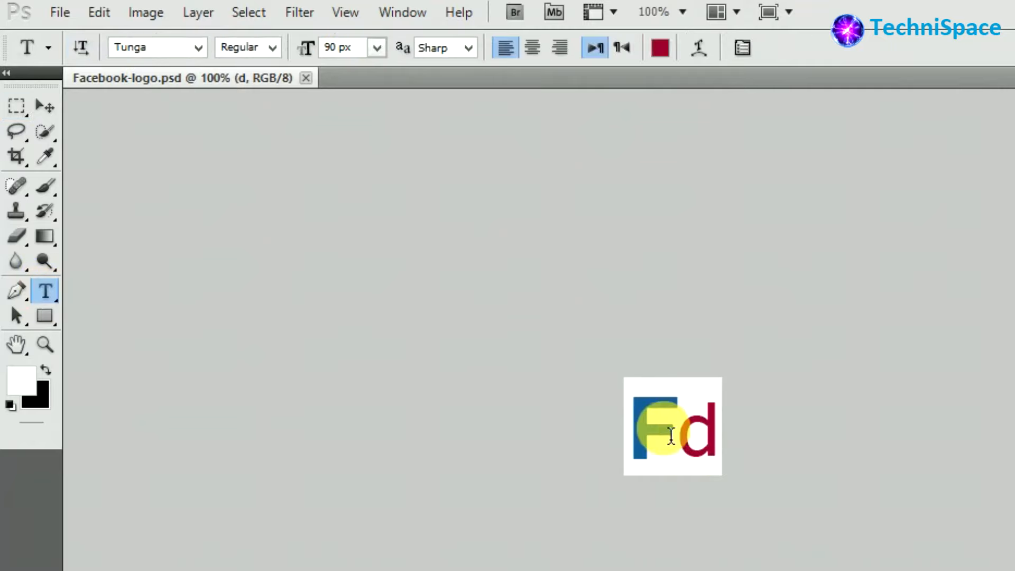
click(701, 443)
double_click(703, 459)
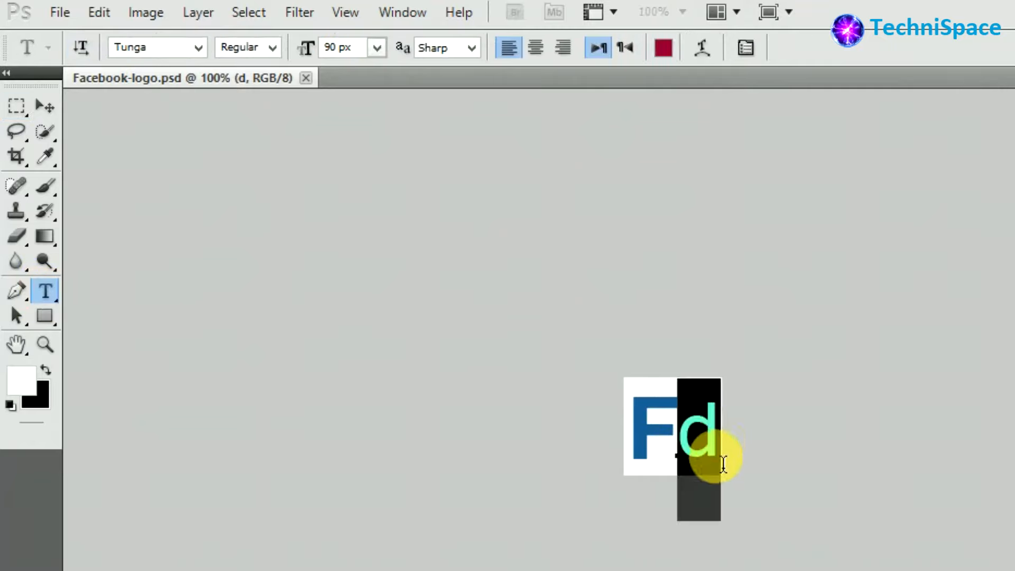
text(c)
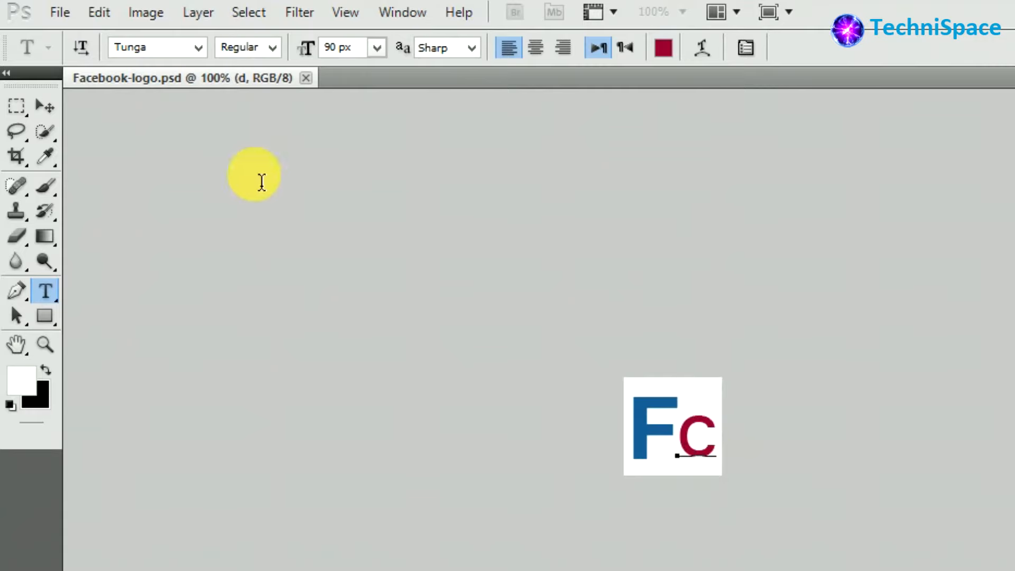
click(64, 13)
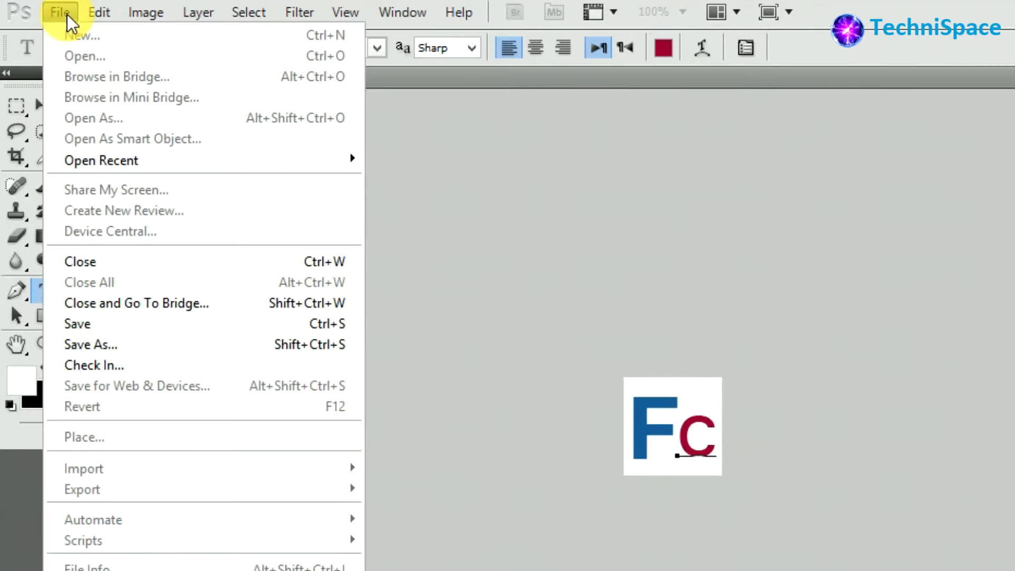
click(131, 331)
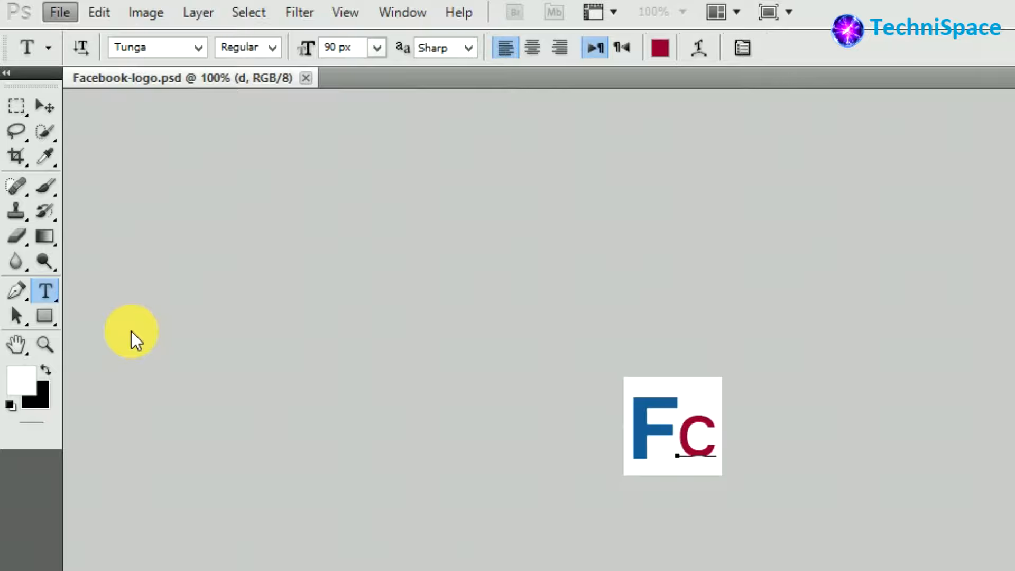